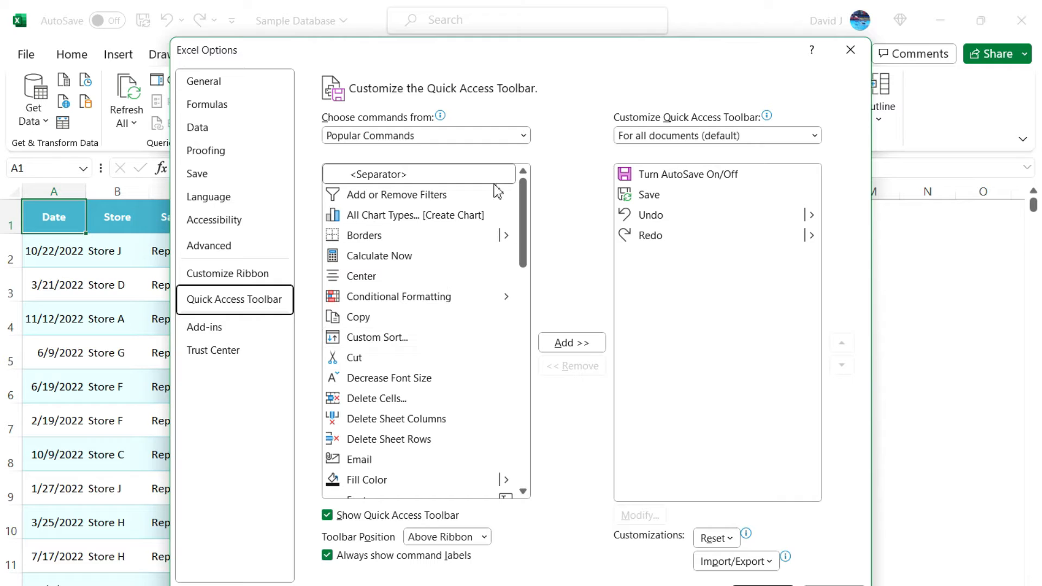
Add Camera from Commands Not in the Ribbon to the Quick Access Toolbar and confirm
left_click(523, 135)
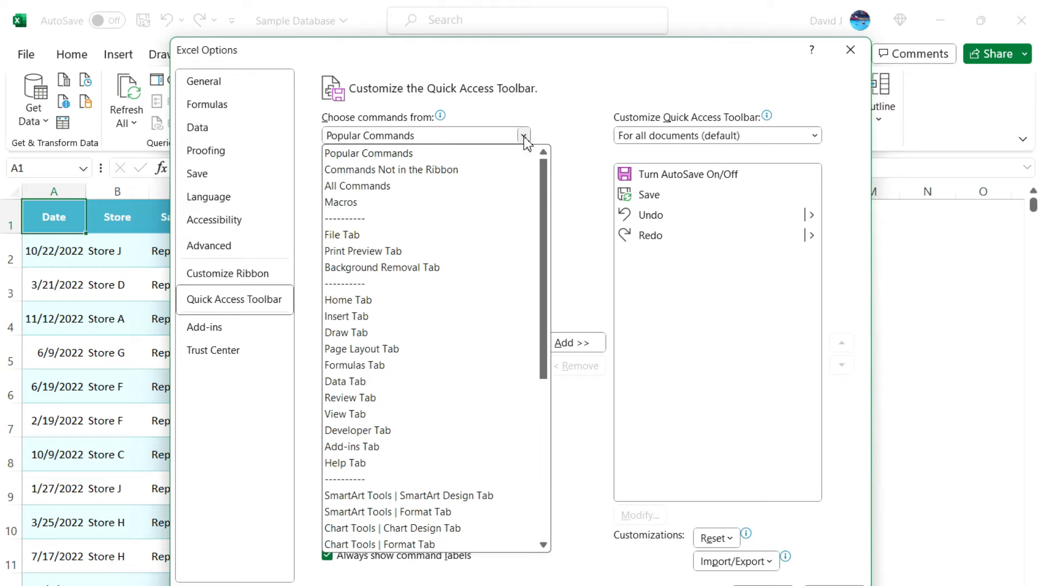
left_click(426, 171)
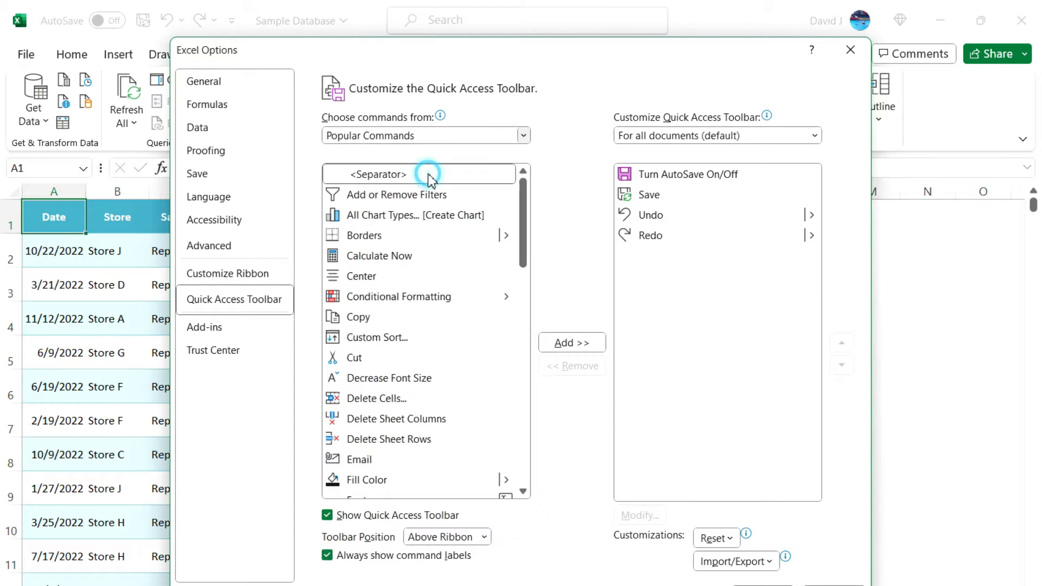
left_click(394, 294)
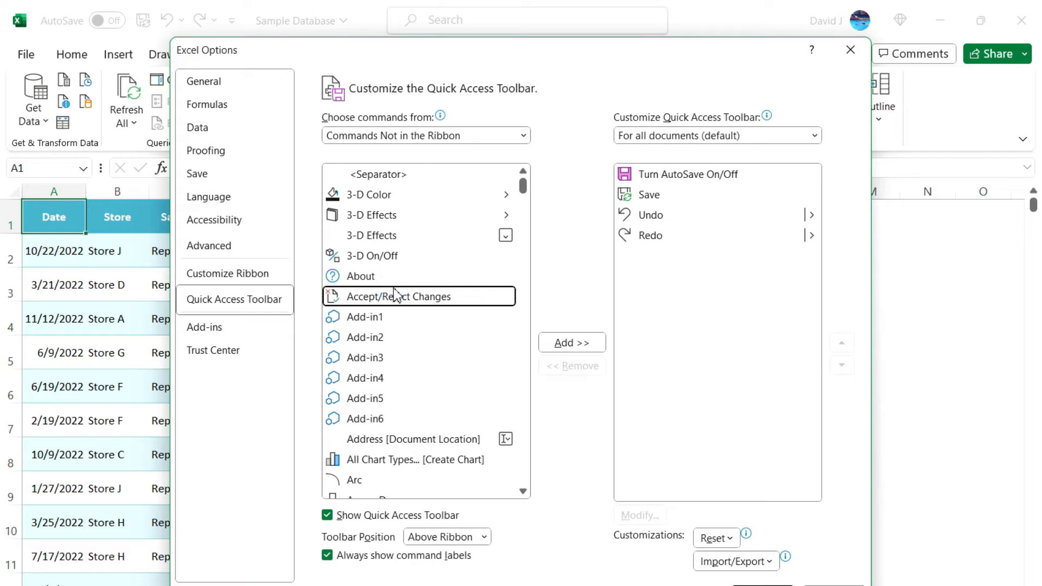
key("c")
key("c")
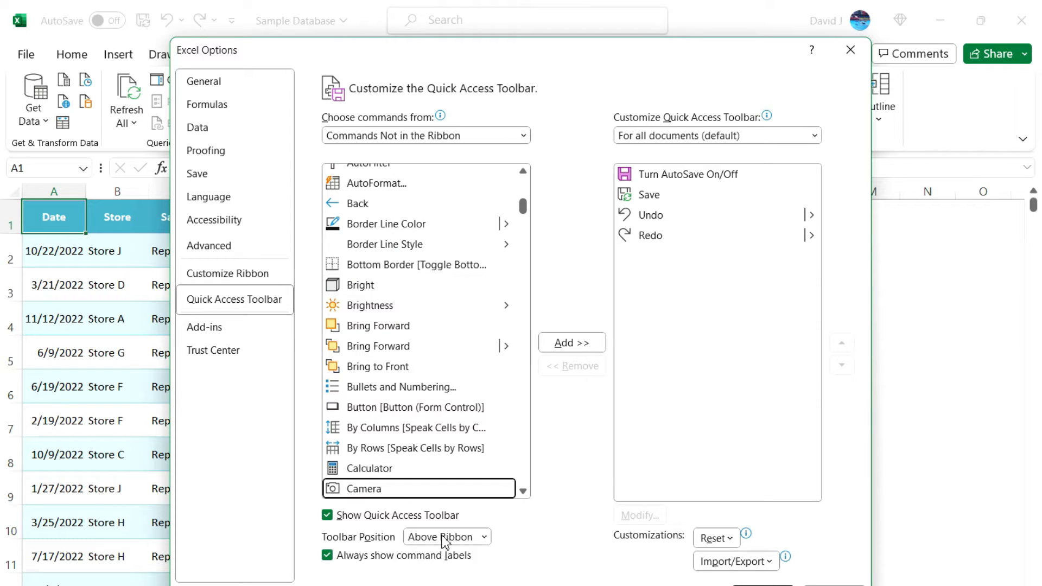
left_click(575, 344)
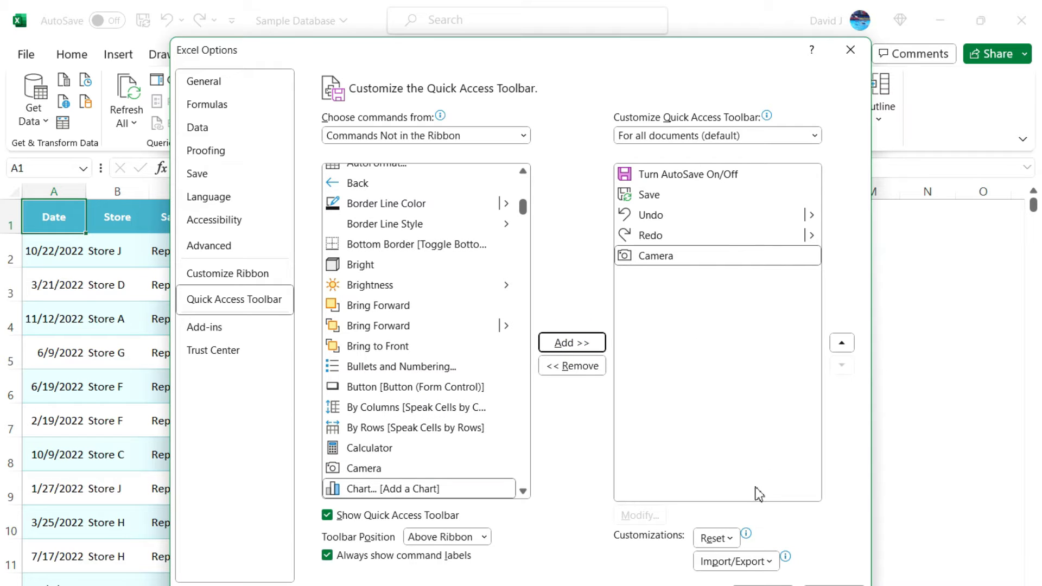
left_click(763, 584)
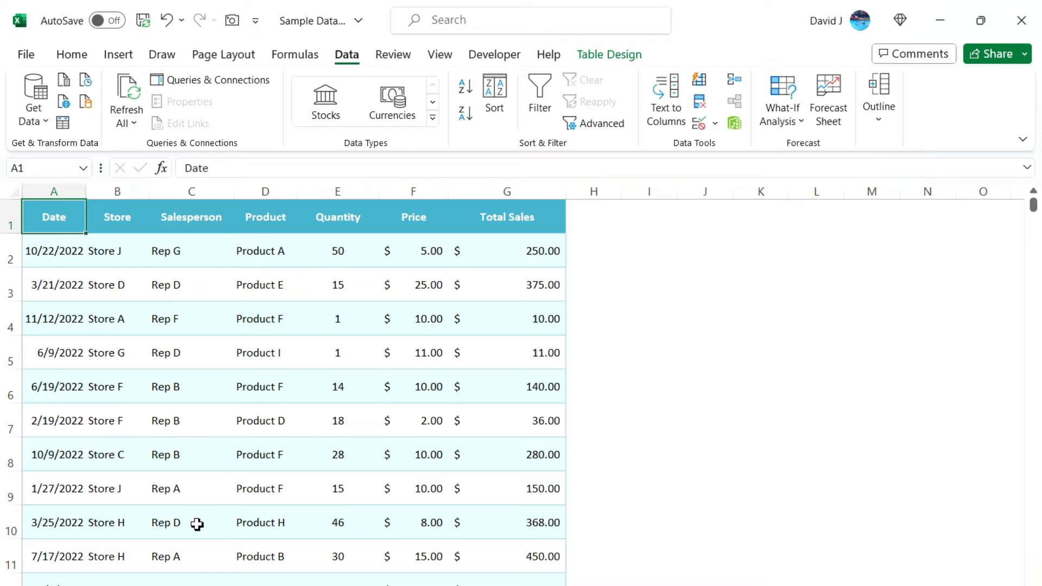
Flip to the PivotTable sheet, back to the sales data, and again to the PivotTable sheet
key("ctrl+Page_Down")
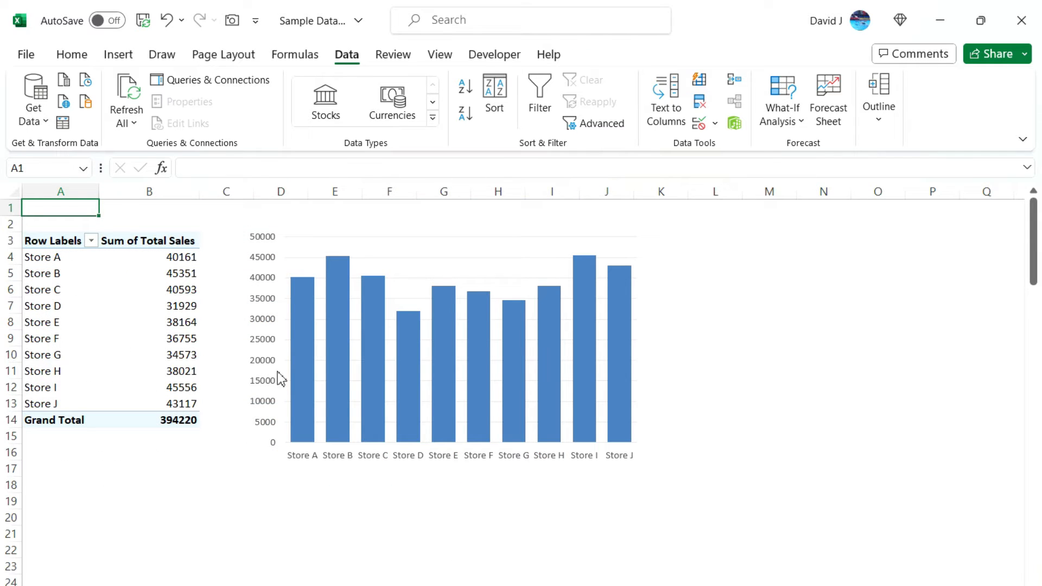
mouse_move(475, 336)
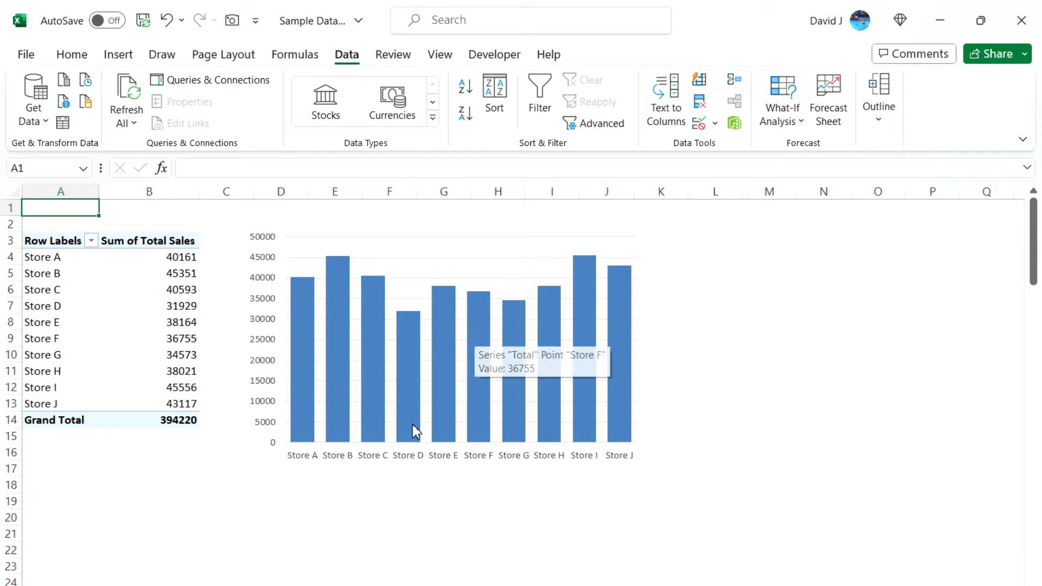
key("ctrl+Page_Up")
key("ctrl+Page_Down")
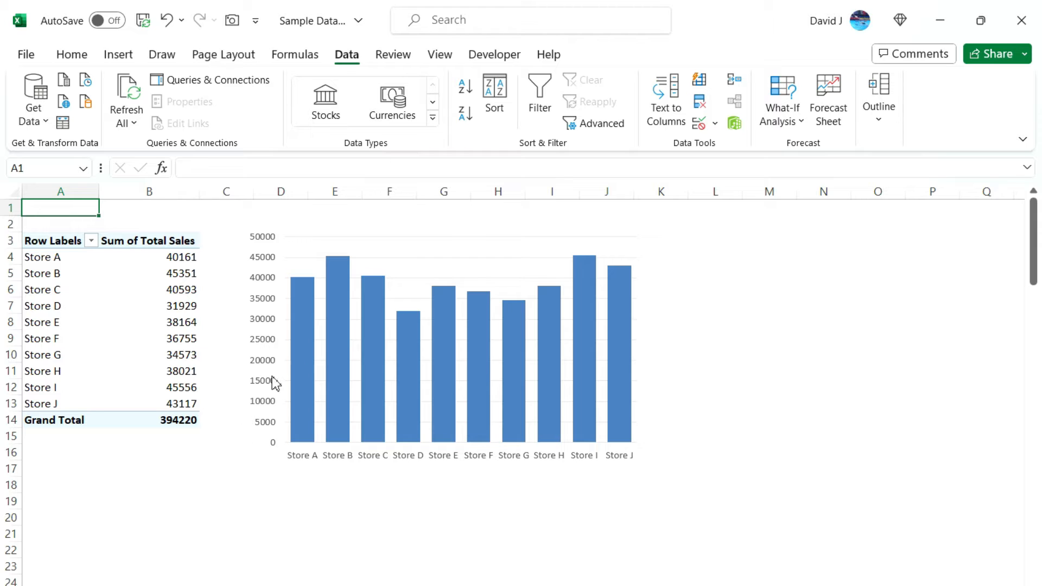
Snapshot range C1:K18 around the pivot chart with Camera, then go to the sales data sheet
left_click(421, 245)
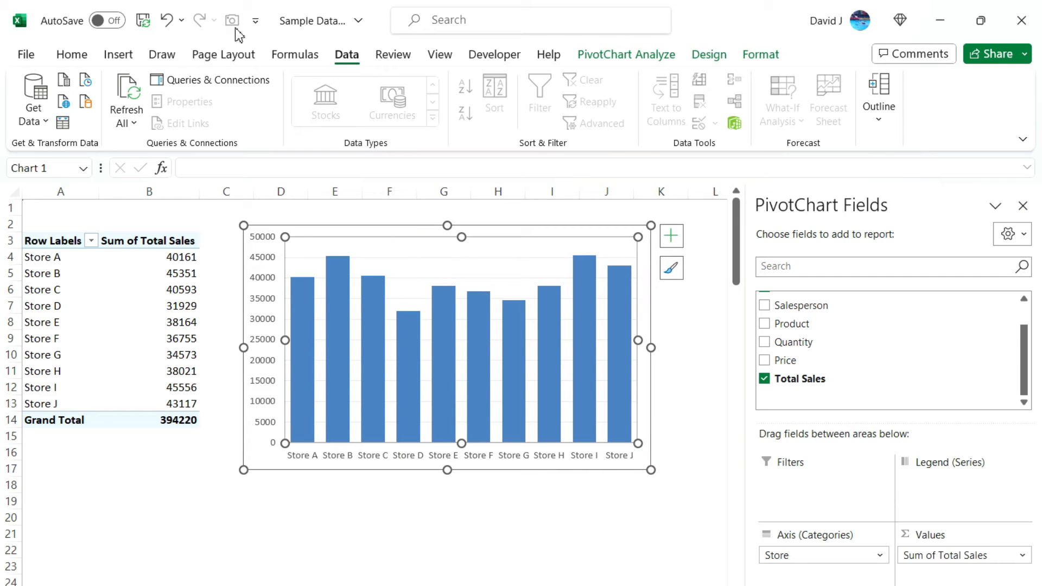
left_click_drag(249, 209, 681, 486)
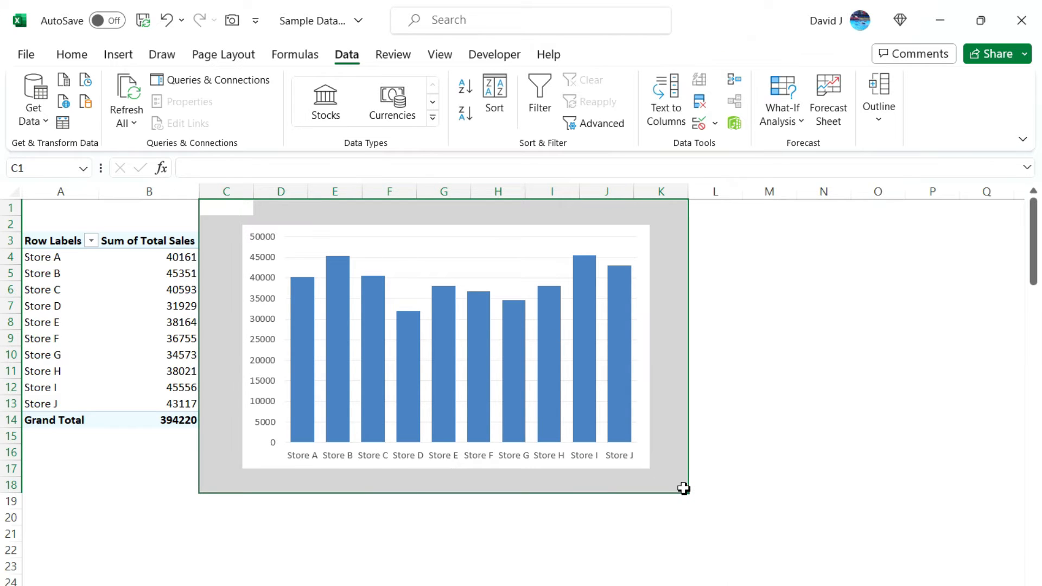
left_click(233, 25)
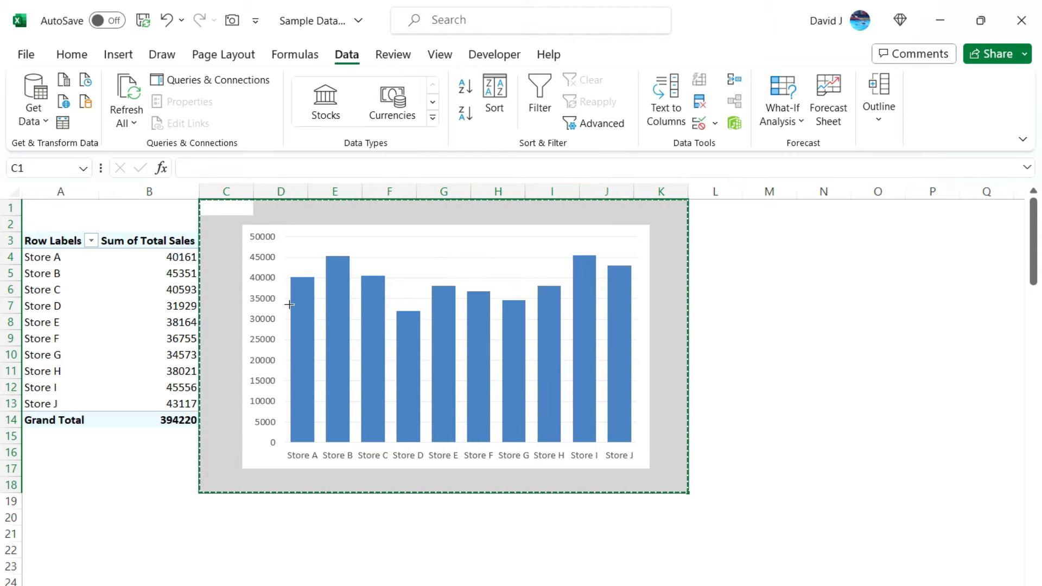
key("ctrl+Page_Down")
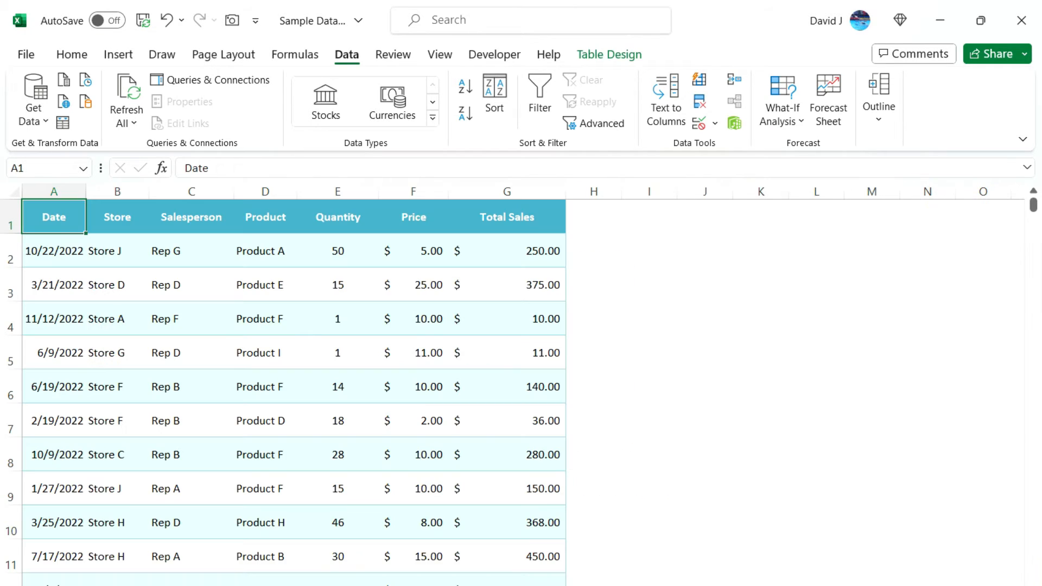
Draw the camera picture from H1 beside the data table, deselect it, and check both sheets
left_click_drag(594, 219, 957, 464)
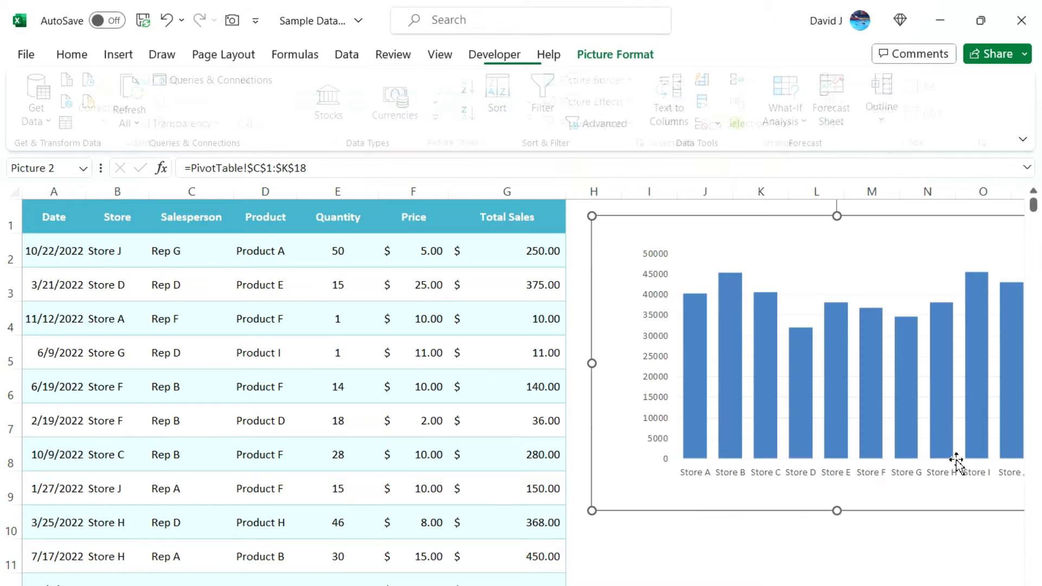
left_click(763, 578)
scroll(600, 407, "right", 3)
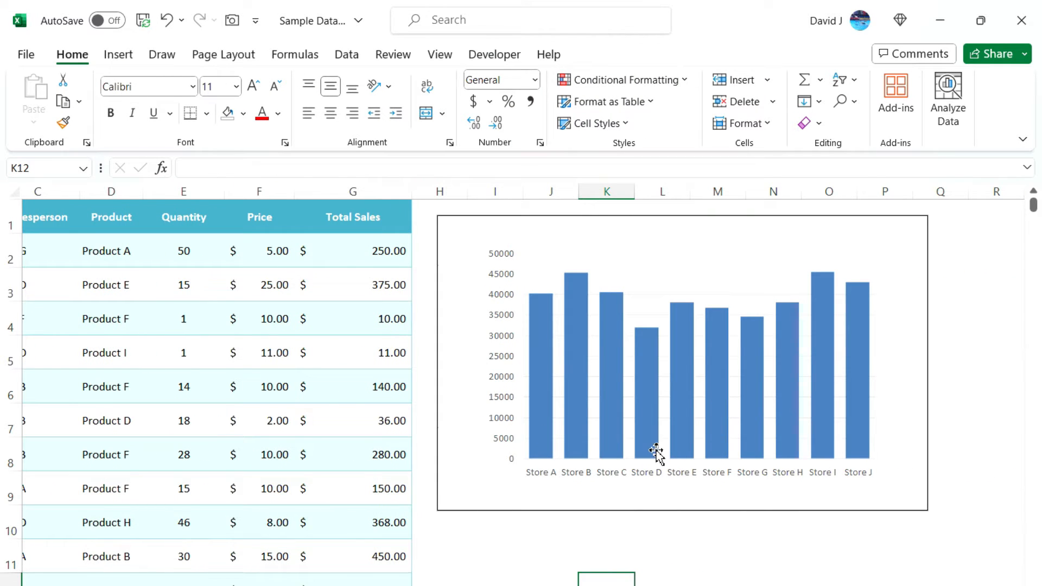
key("ctrl+Page_Up")
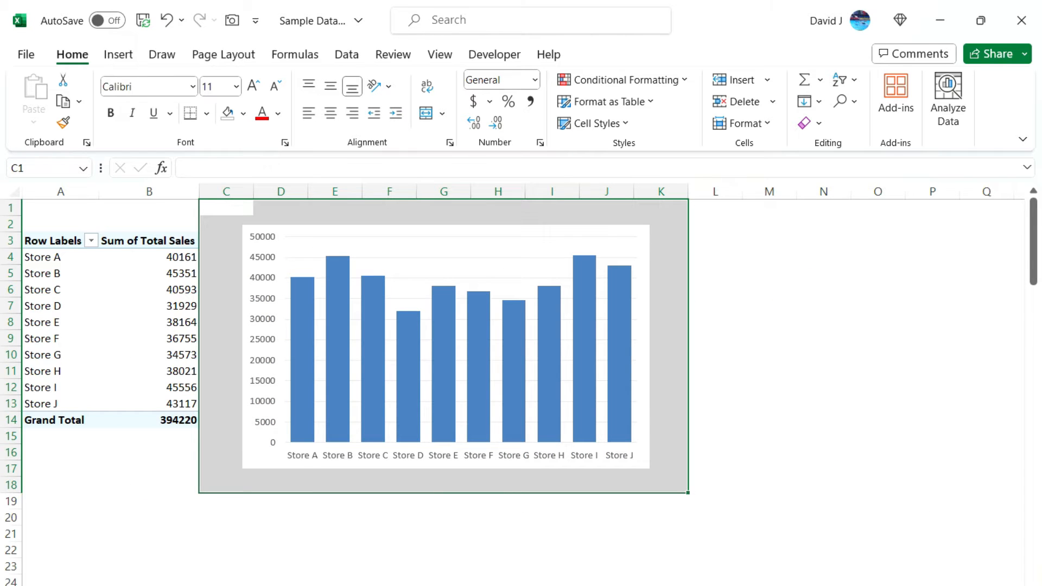
key("ctrl+Page_Down")
scroll(532, 456, "left", 2)
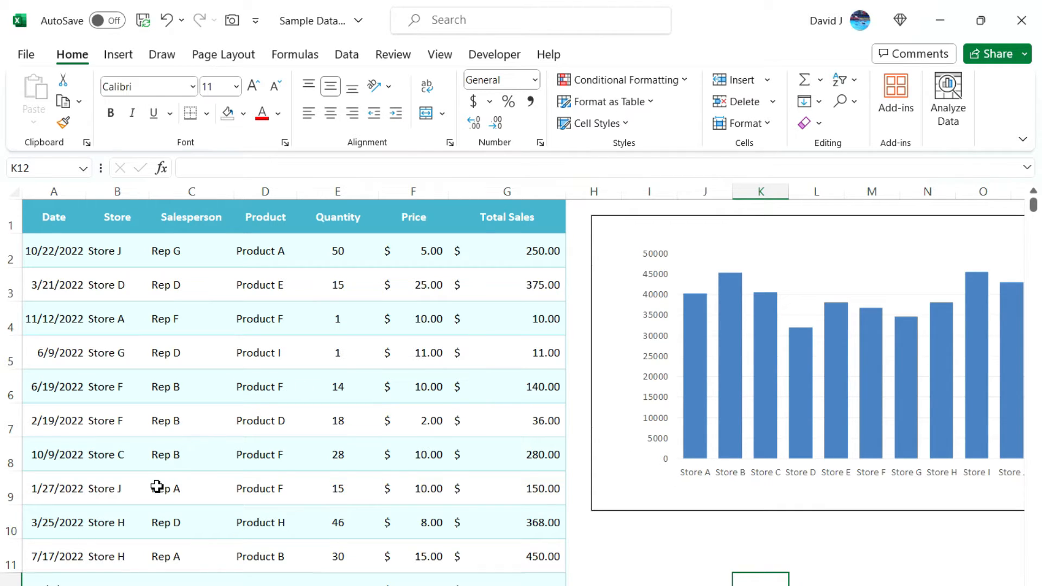
Change Store A's quantity in E4 to 17000
left_click(358, 328)
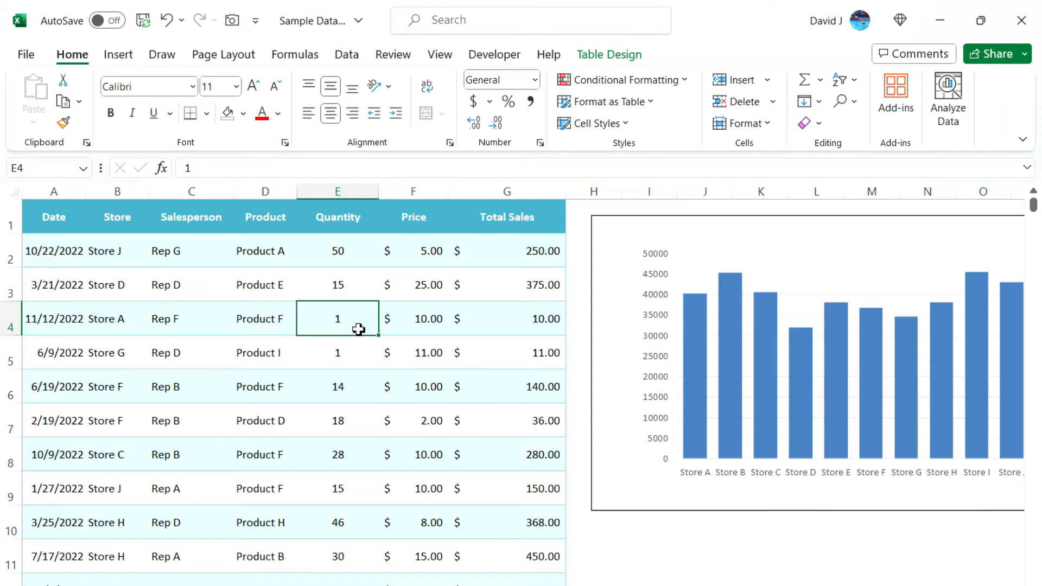
left_click(211, 168)
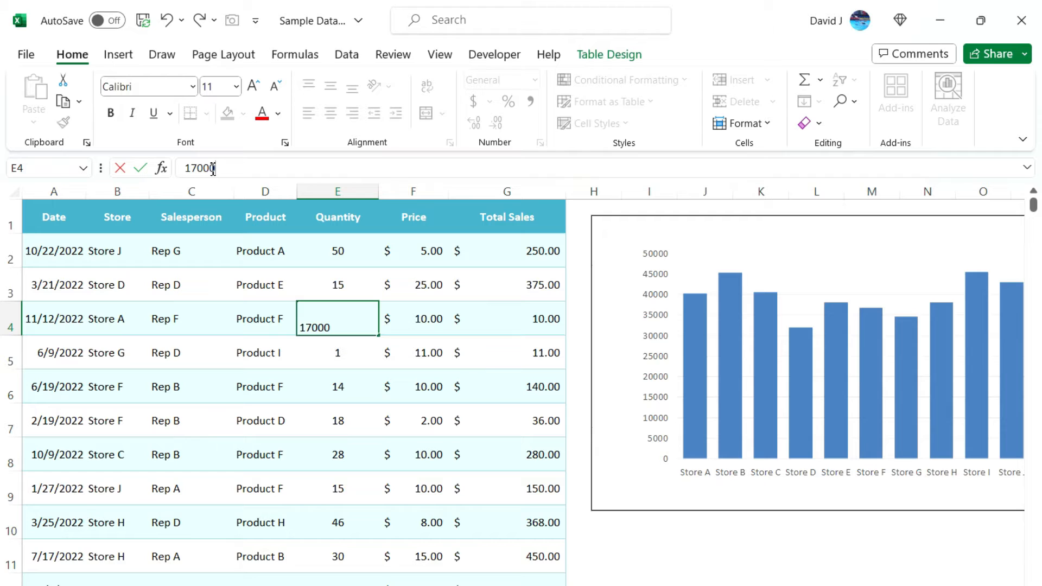
type("7000")
key("Return")
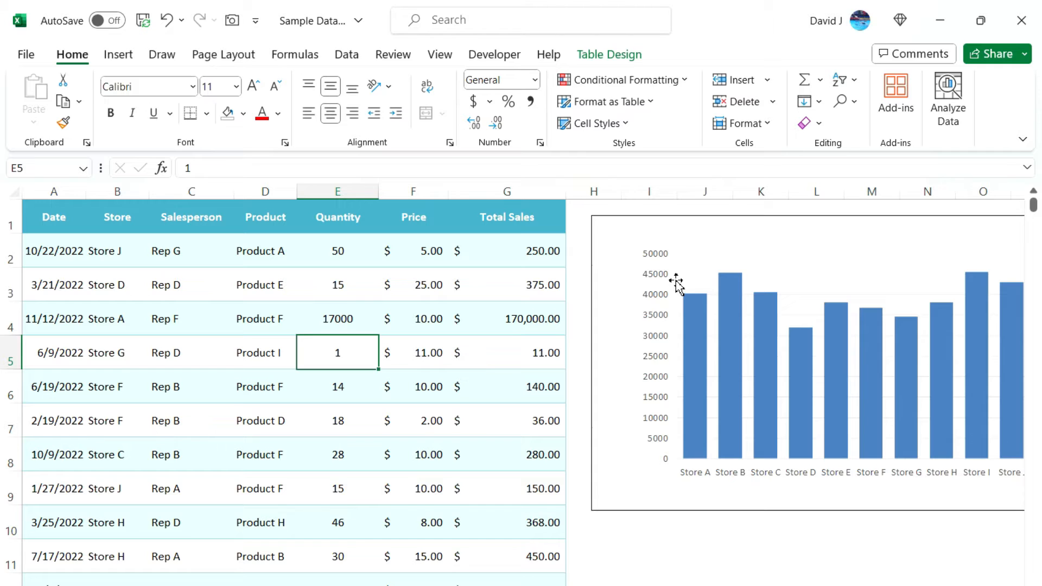
Refresh All data and view the updated pivot chart sheet
left_click(347, 54)
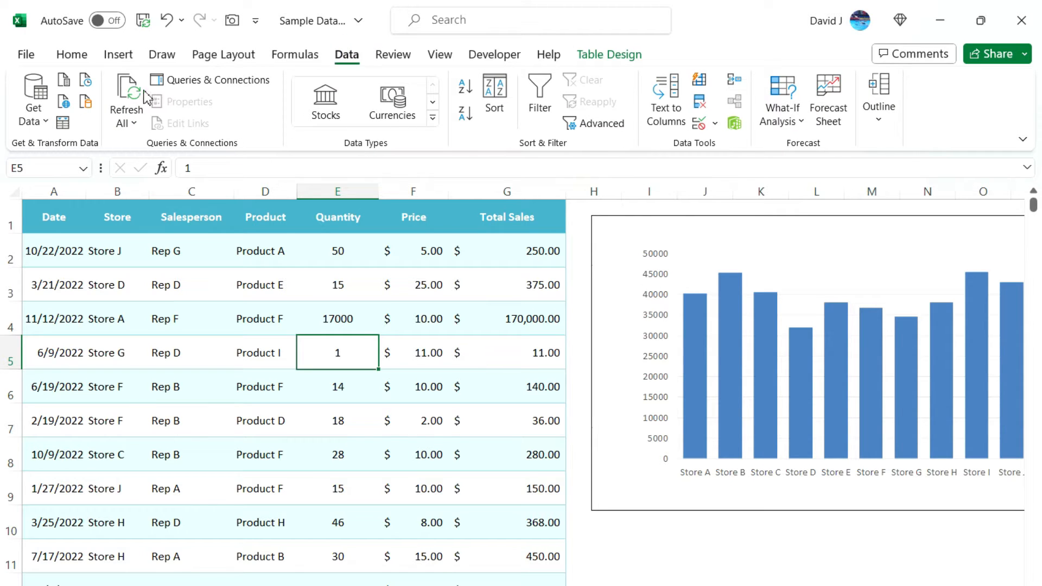
left_click(136, 96)
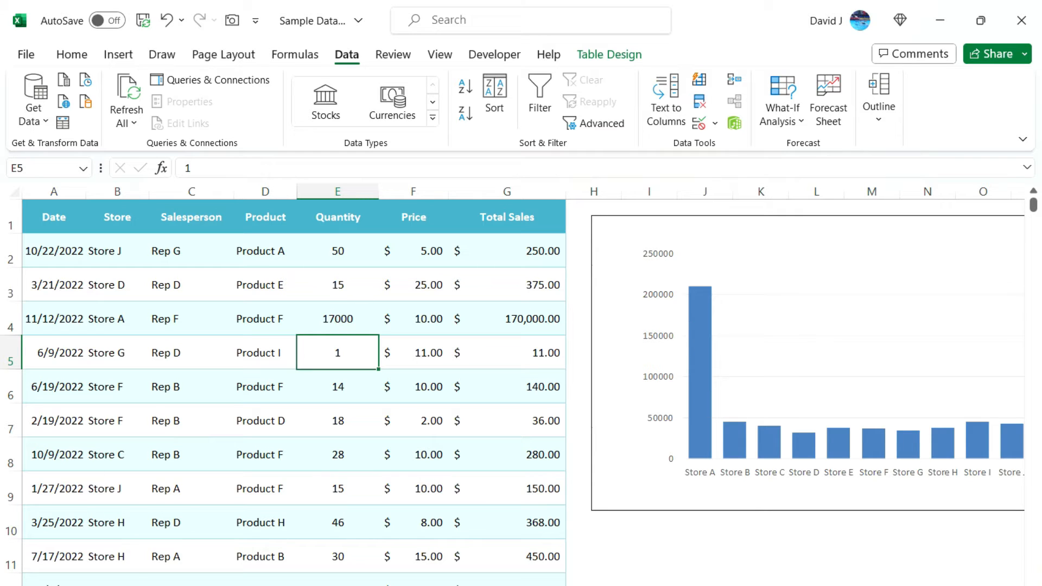
key("ctrl+Page_Up")
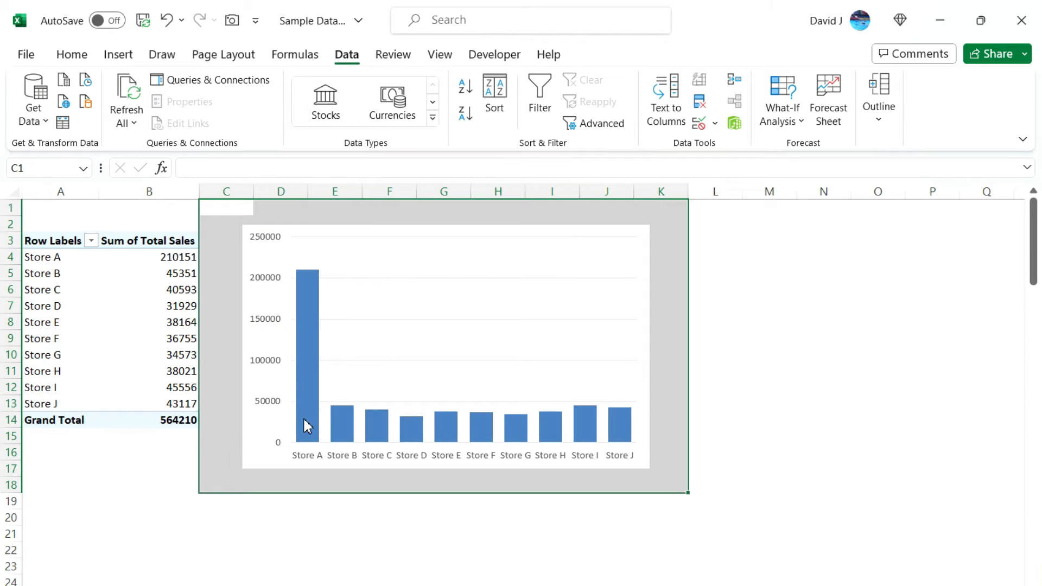
On the sales data sheet, shrink the chart picture and move it into H2:M7
left_click(225, 206)
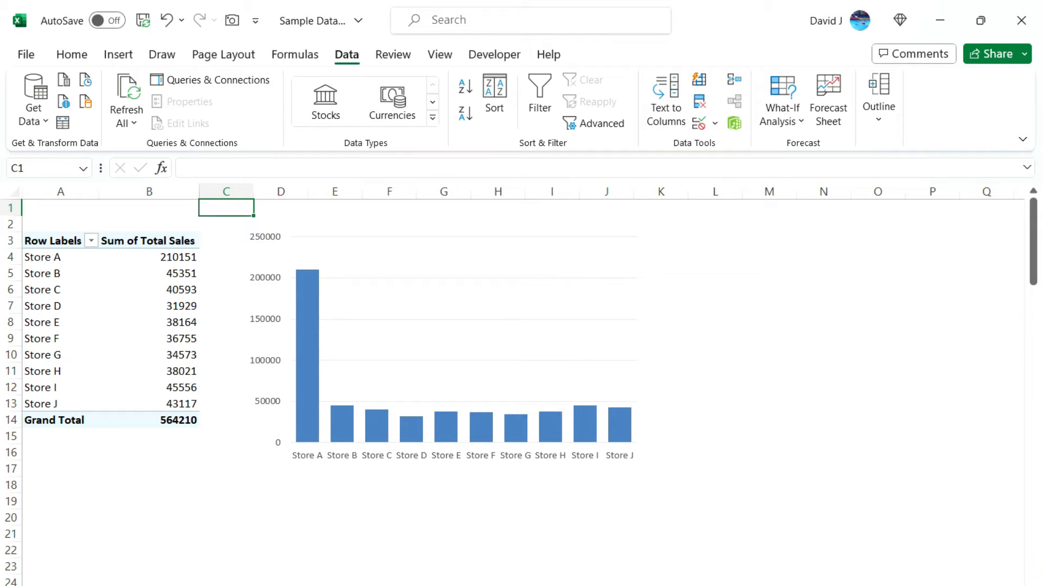
key("ctrl+Page_Down")
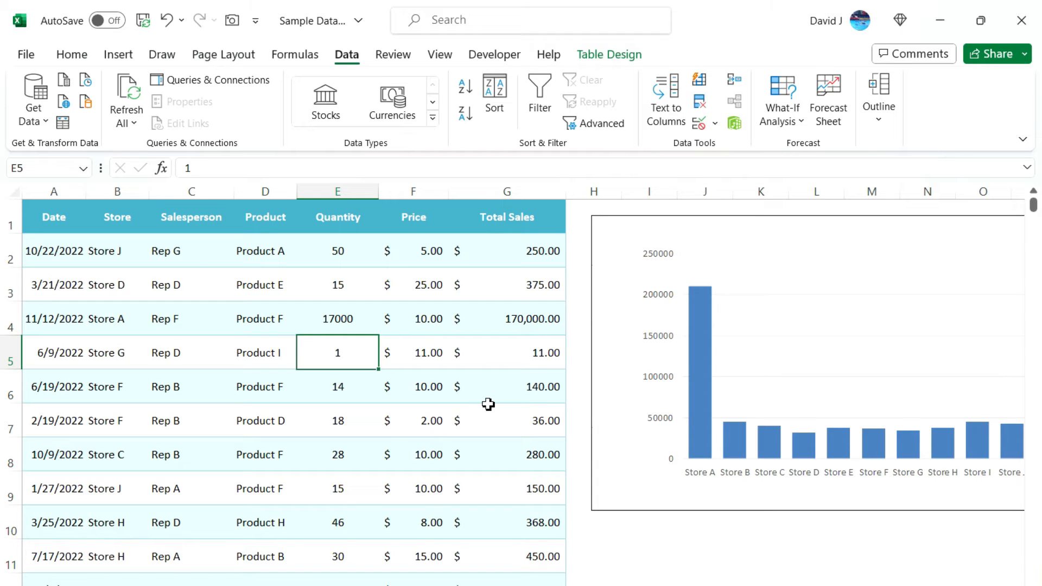
left_click(618, 239)
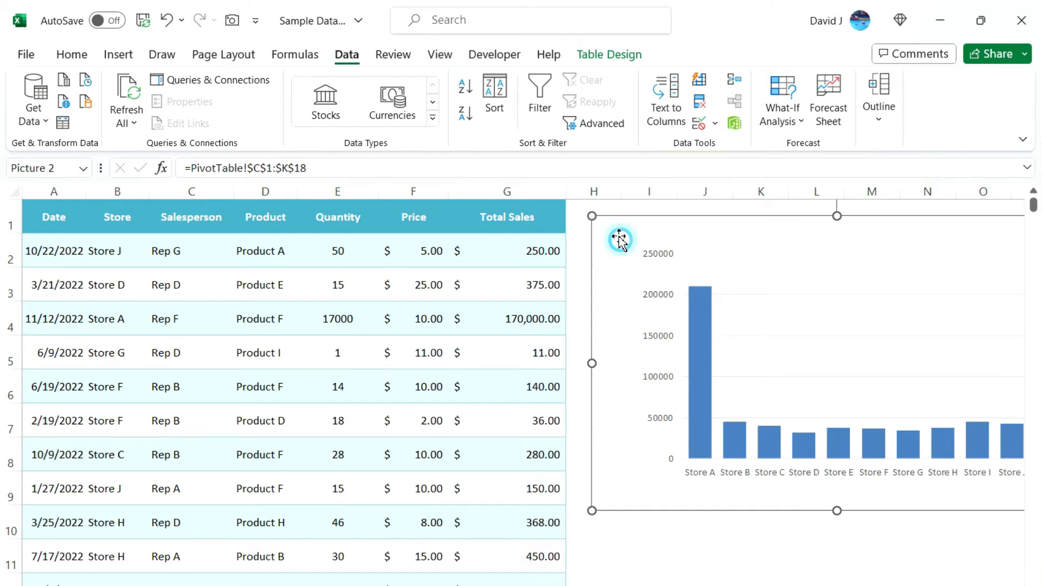
left_click_drag(592, 209, 656, 239)
left_click(601, 228)
left_click_drag(592, 216, 810, 329)
left_click_drag(883, 340, 742, 236)
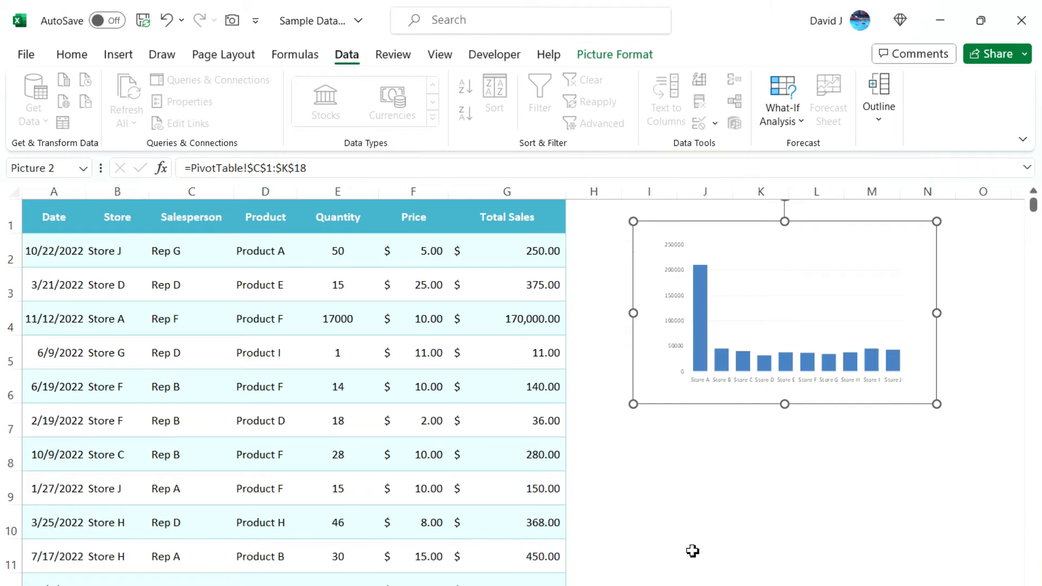
left_click(693, 508)
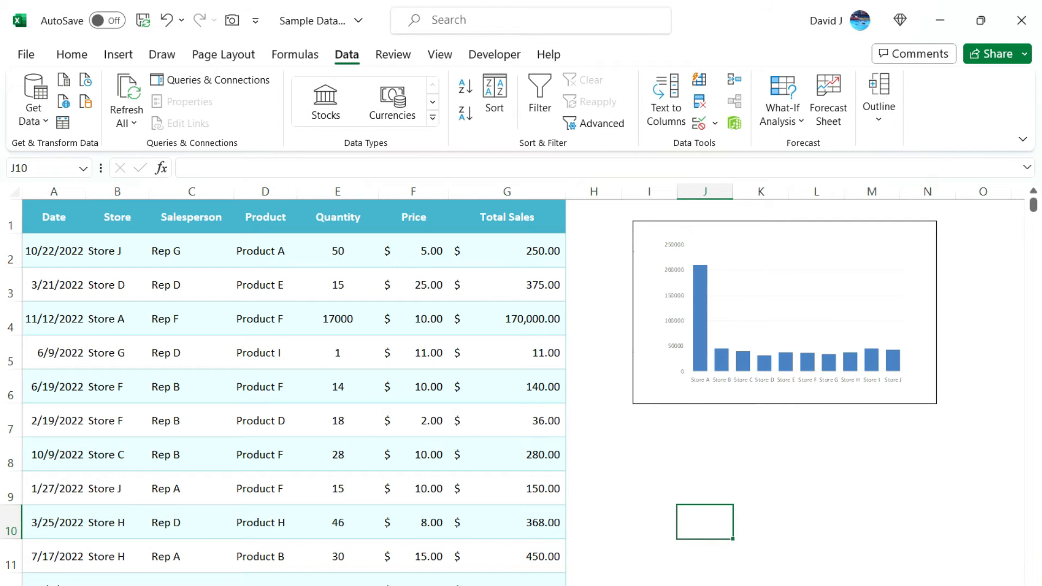
Compare the picture with the original pivot chart, then return to the sales data sheet
left_click(130, 585)
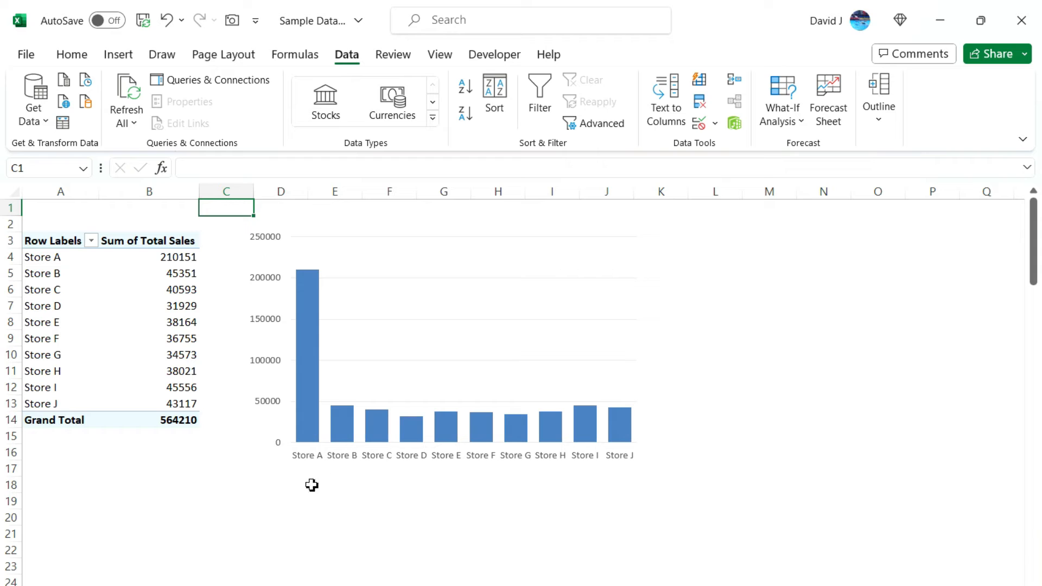
left_click(87, 585)
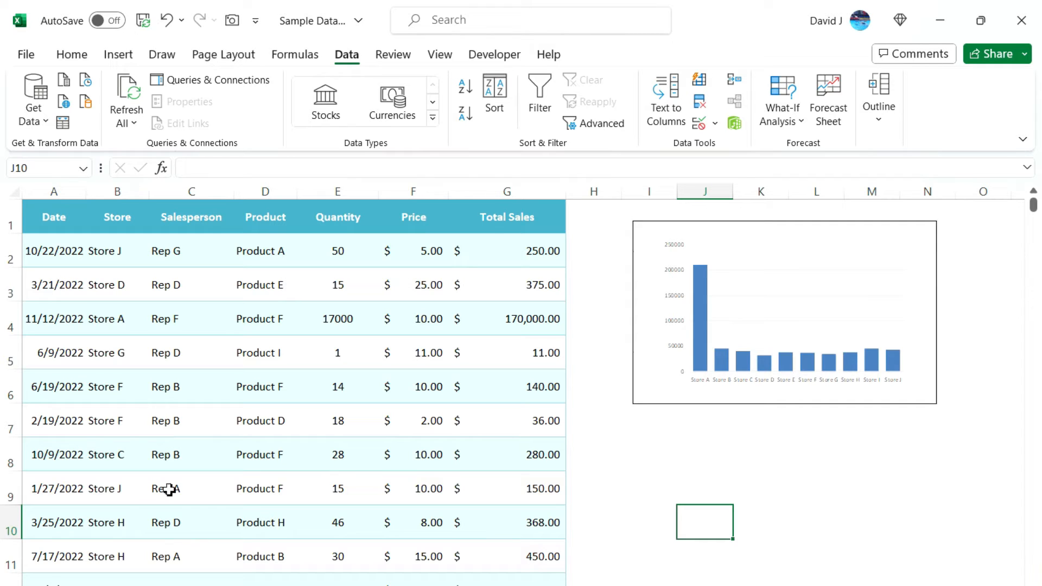
left_click(444, 59)
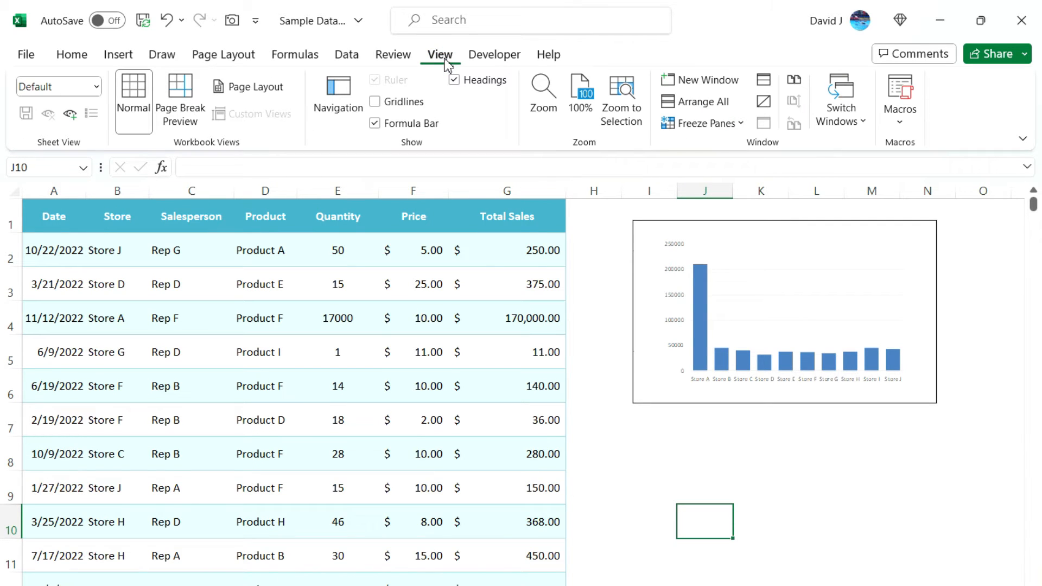
Open a New Window of the workbook and show the PivotTable sheet in it
left_click(683, 81)
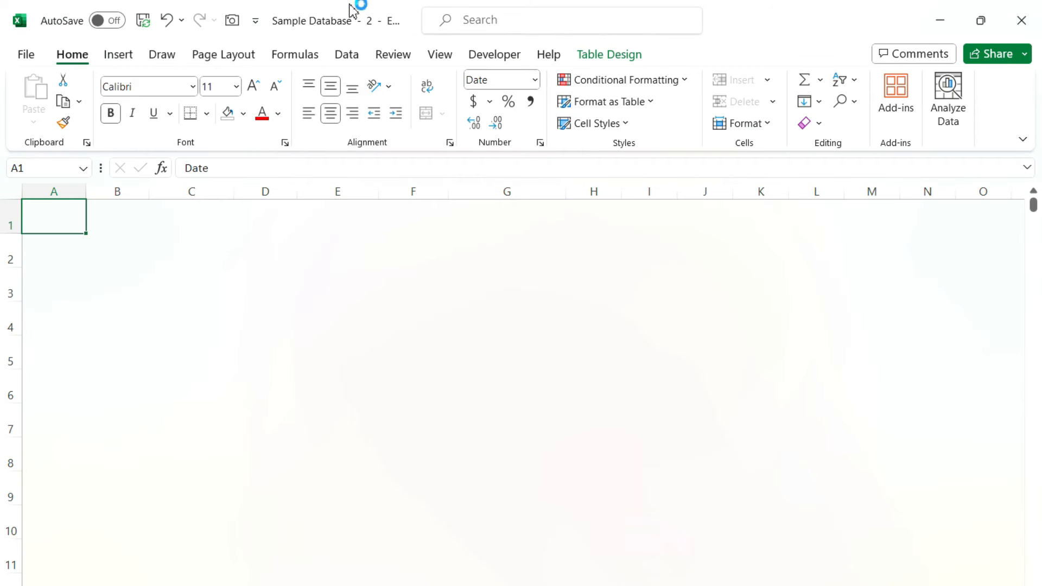
left_click_drag(410, 20, 627, 82)
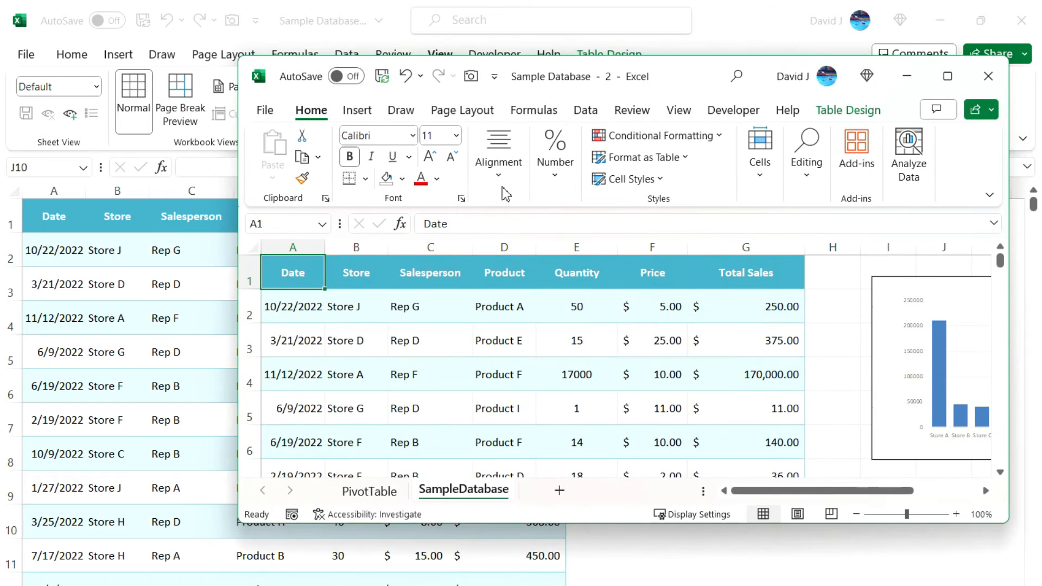
left_click(362, 491)
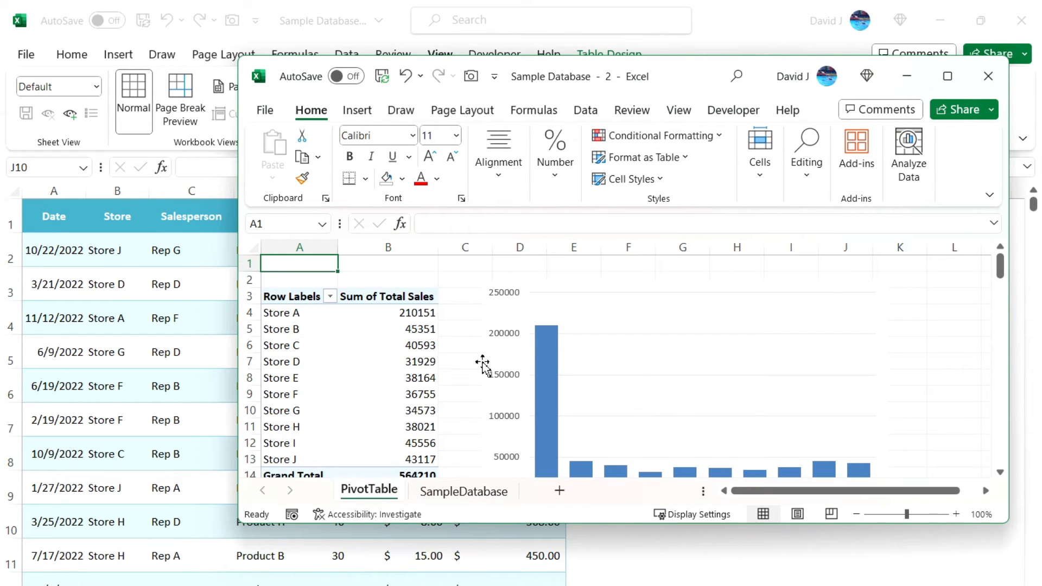
scroll(454, 347, "down", 3)
scroll(453, 347, "up", 1)
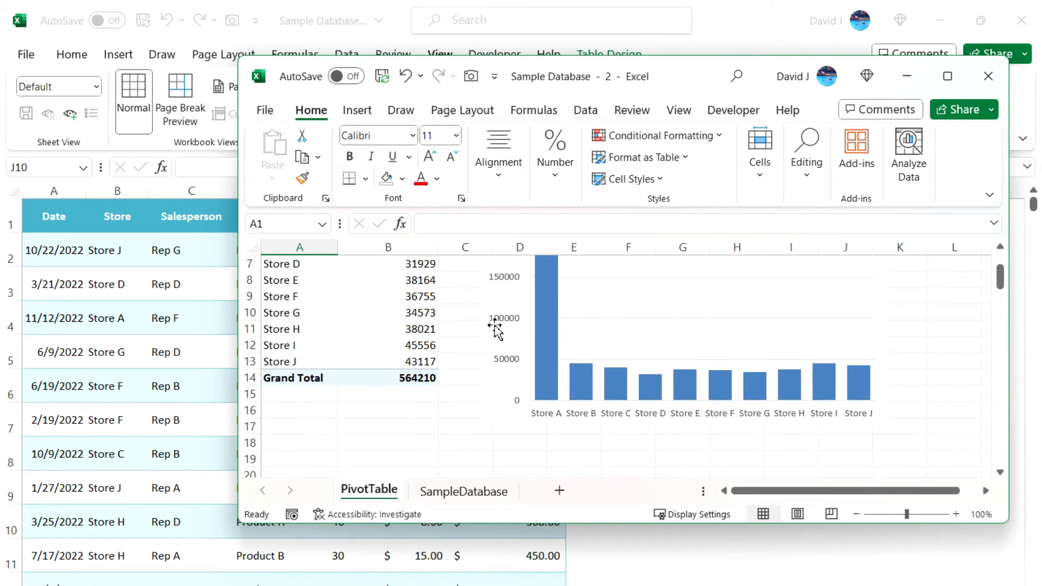
Snap the second window to the right half of the screen beside the data sheet
left_click_drag(673, 86, 1041, 221)
left_click_drag(968, 101, 863, 18)
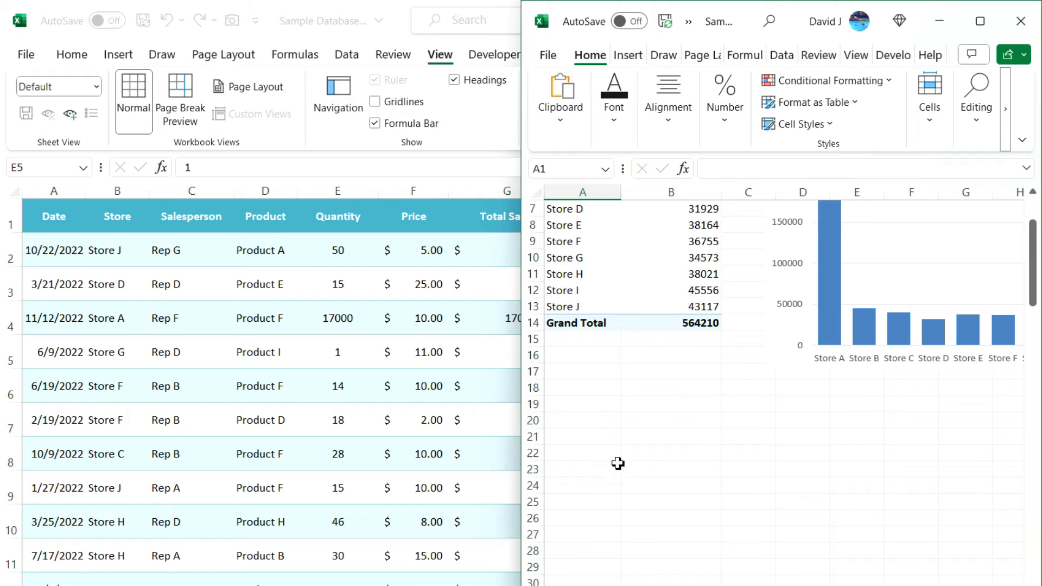
mouse_move(636, 318)
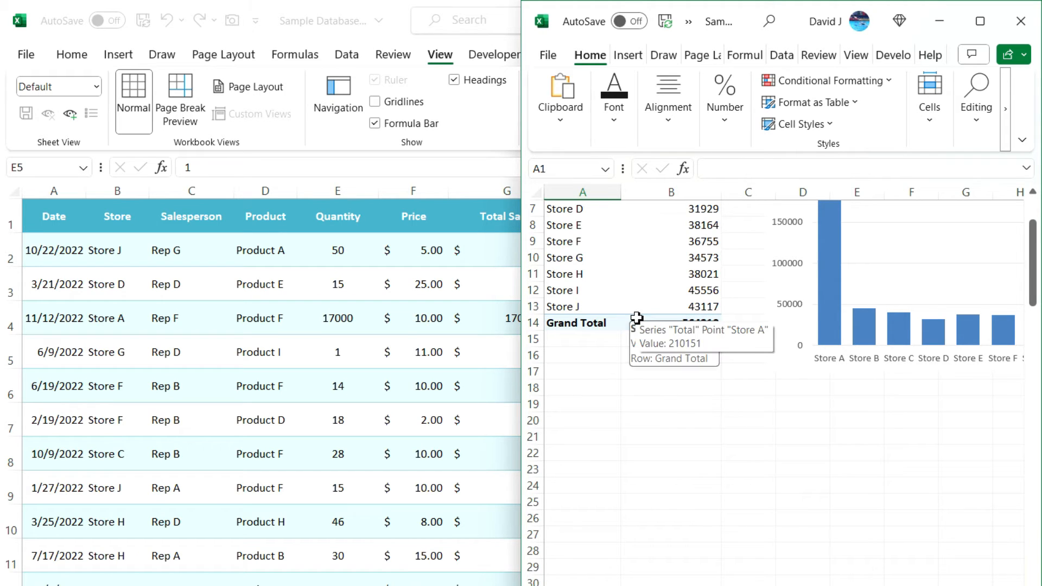
scroll(750, 377, "up", 2)
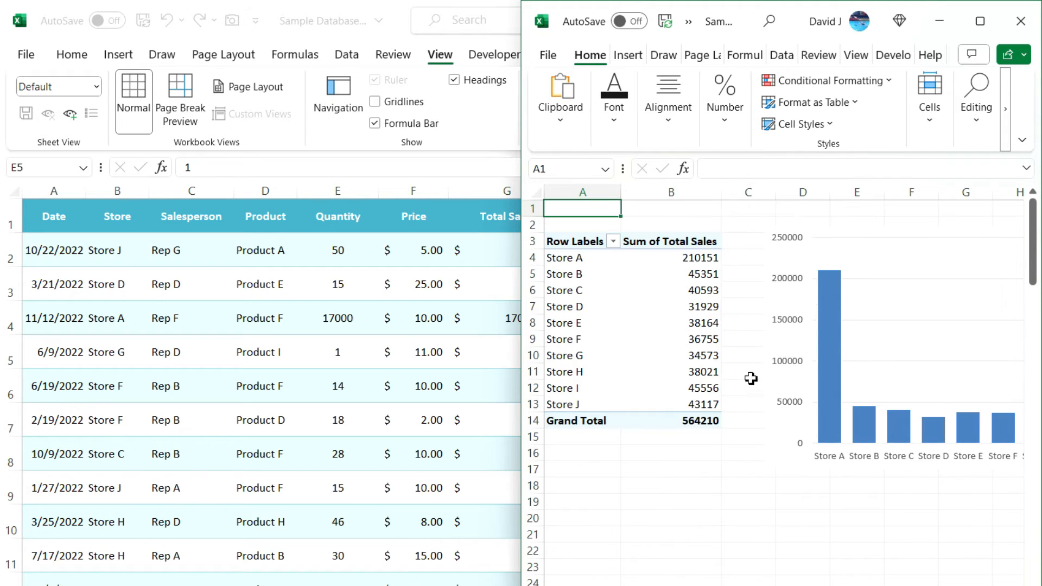
mouse_move(705, 286)
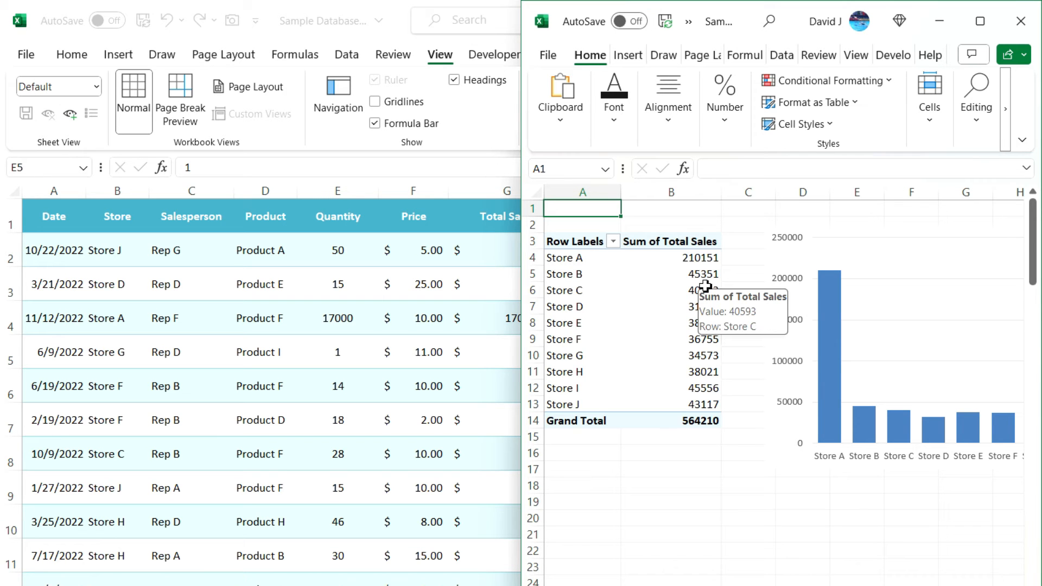
Close the second window, nudge the chart picture lower-left, and recheck the pivot sheet
left_click(1018, 23)
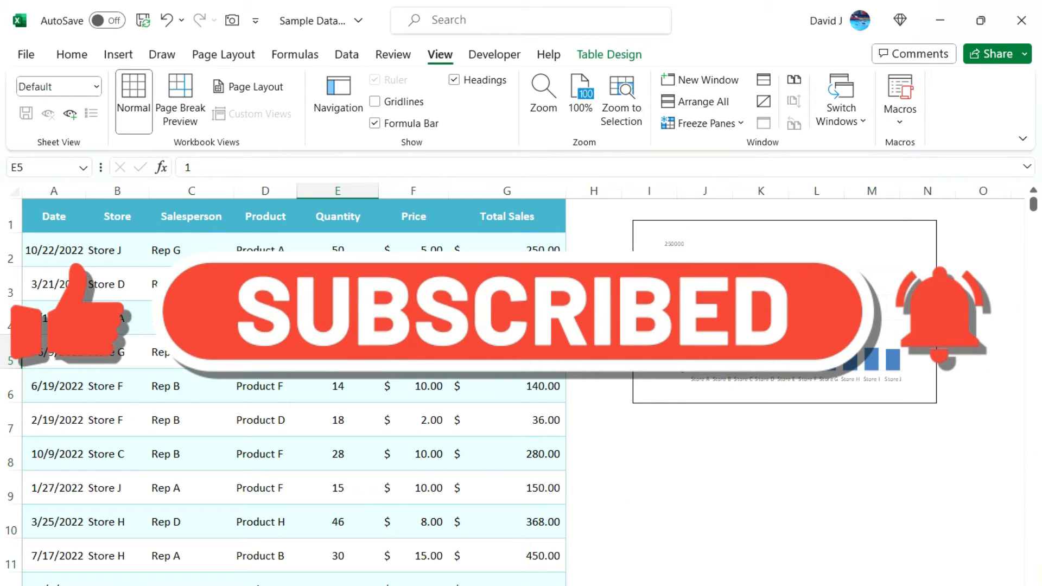
left_click_drag(646, 264, 634, 286)
left_click(573, 384)
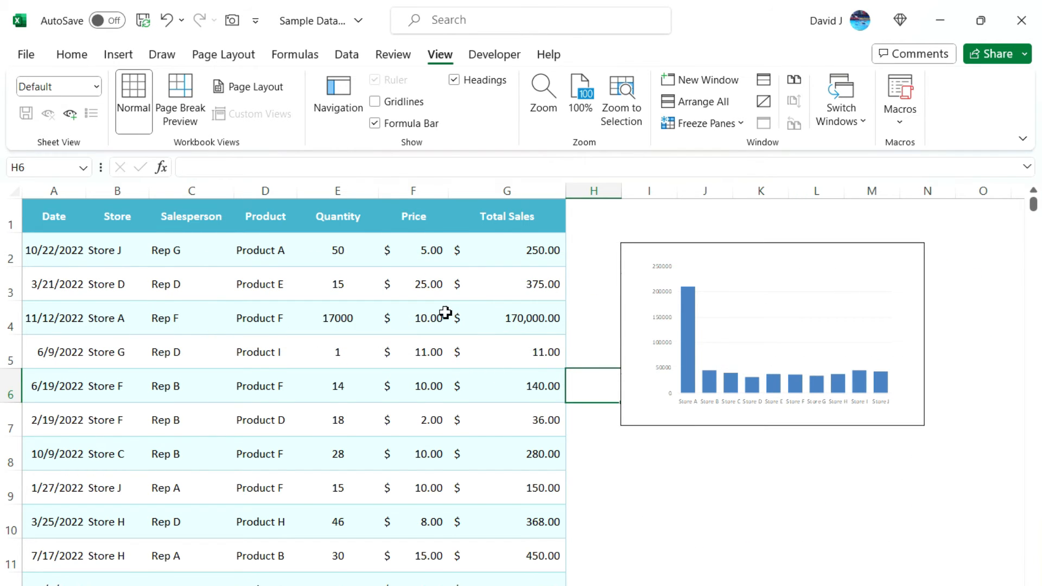
scroll(444, 314, "down", 7)
scroll(444, 315, "up", 7)
left_click(103, 585)
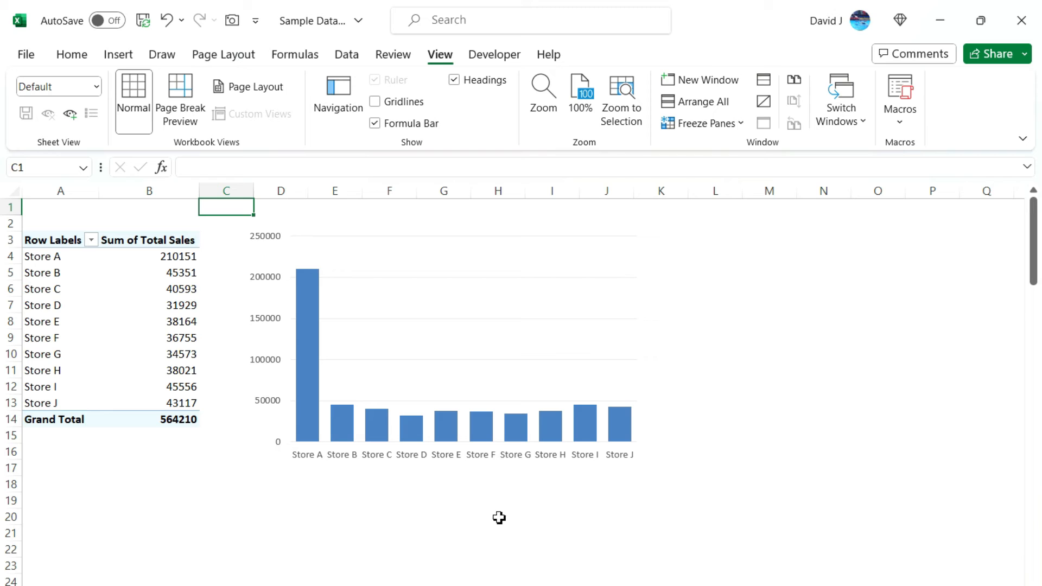
left_click(163, 585)
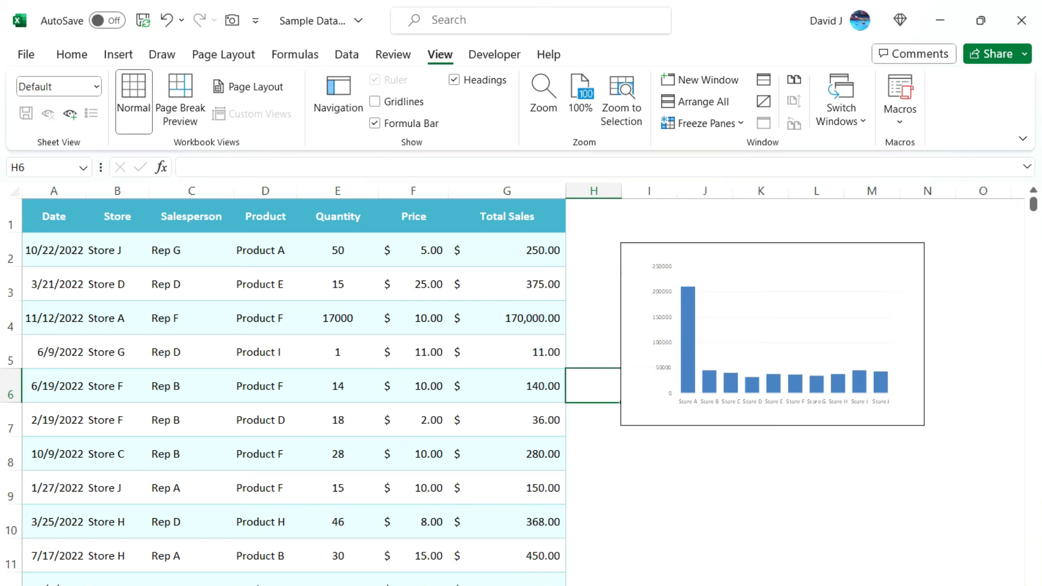
Shrink the chart picture proportionally and position it right of the table over columns H–M
left_click_drag(630, 274, 317, 247)
left_click_drag(608, 403, 909, 542)
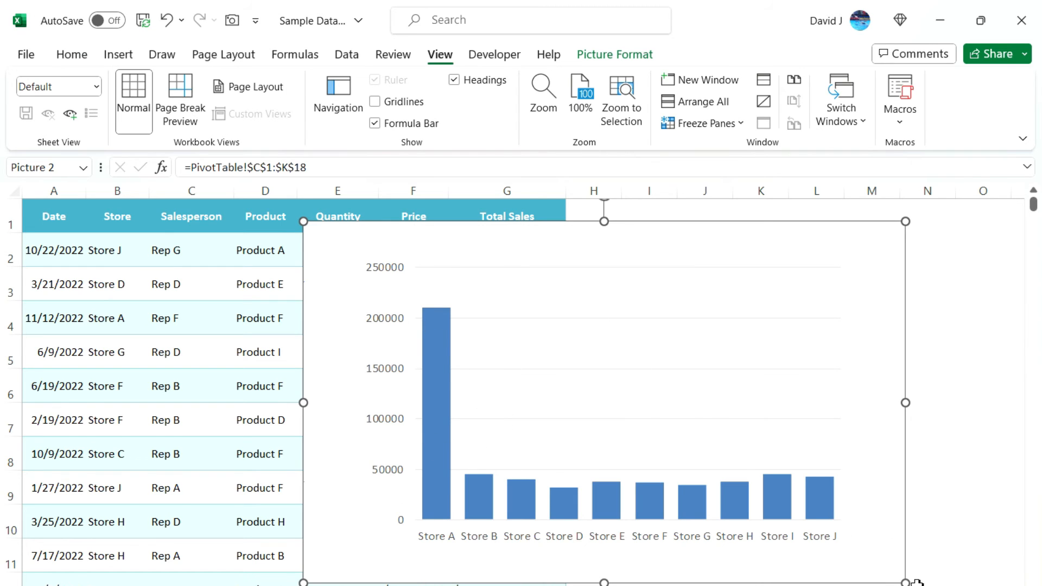
left_click_drag(905, 582, 583, 390)
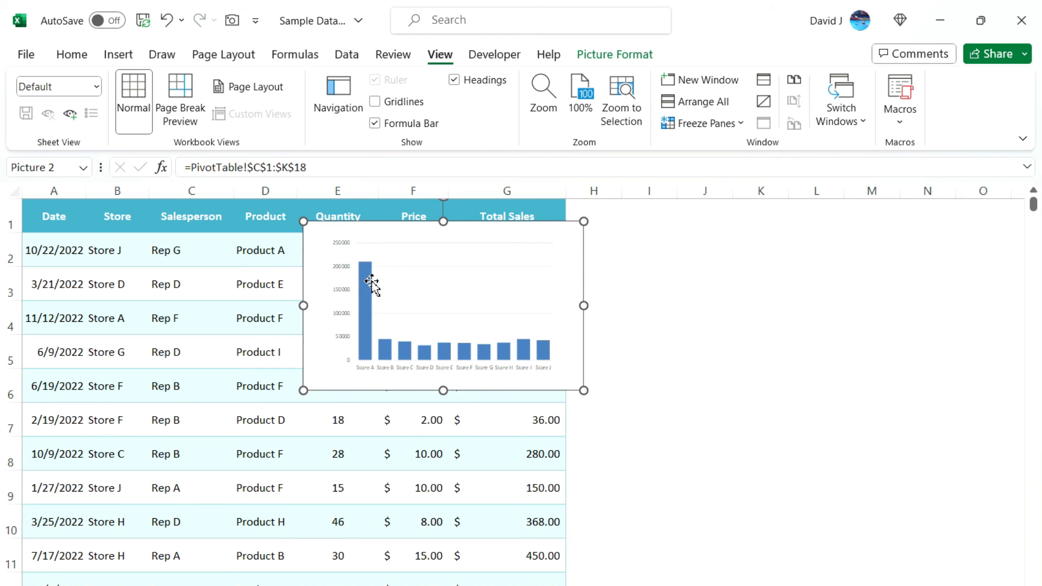
left_click_drag(325, 268, 637, 263)
left_click(600, 295)
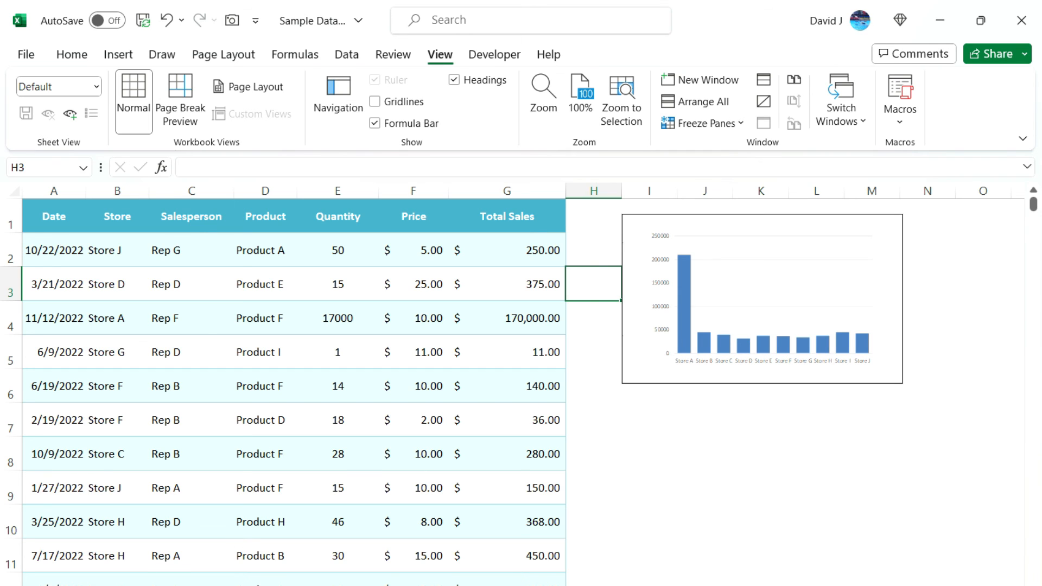
Switch to the pivot table sheet and open the Quick Access Toolbar's More Commands settings
left_click(243, 585)
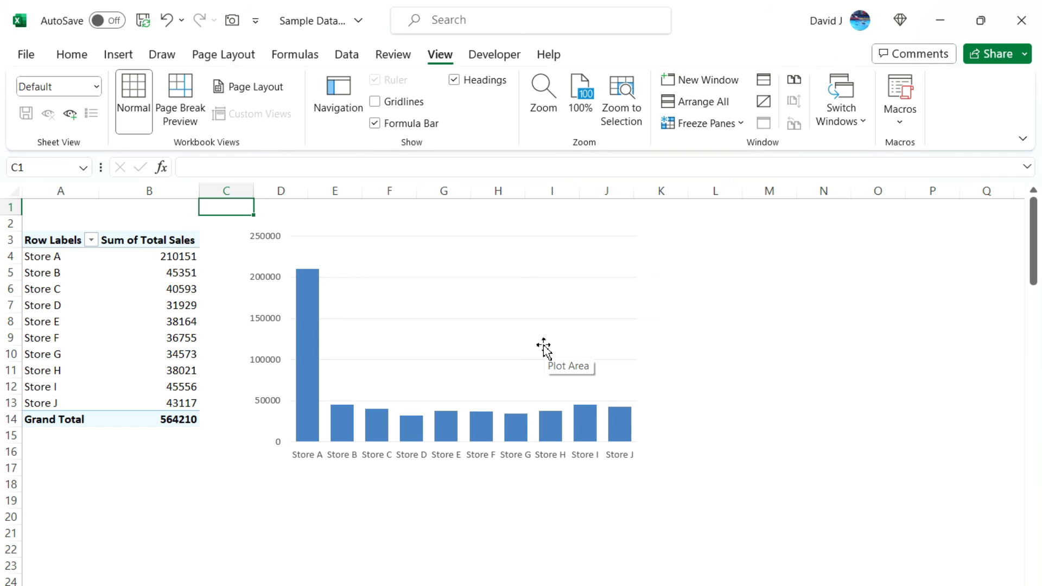
left_click(256, 21)
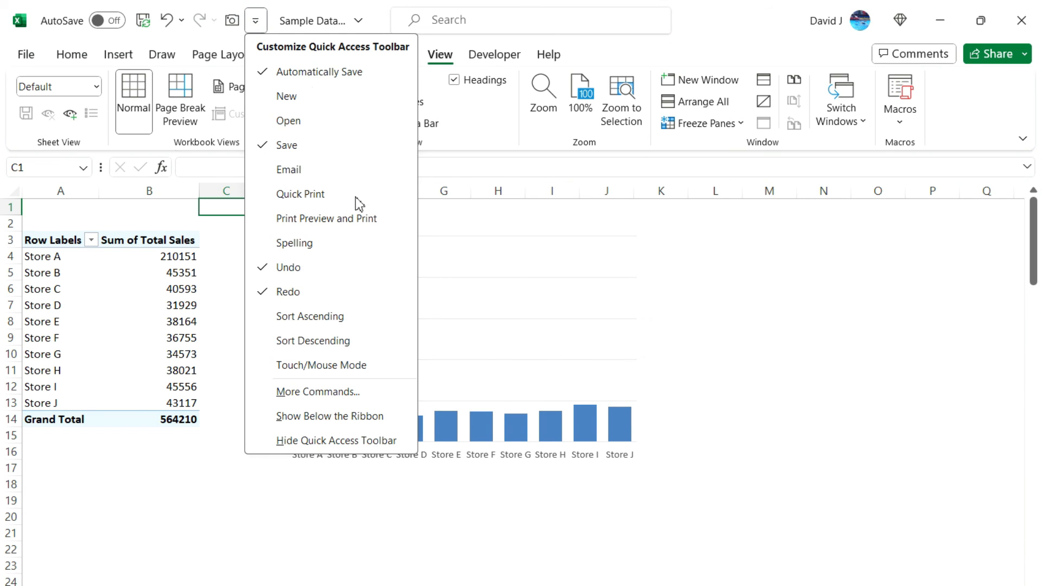
left_click(356, 393)
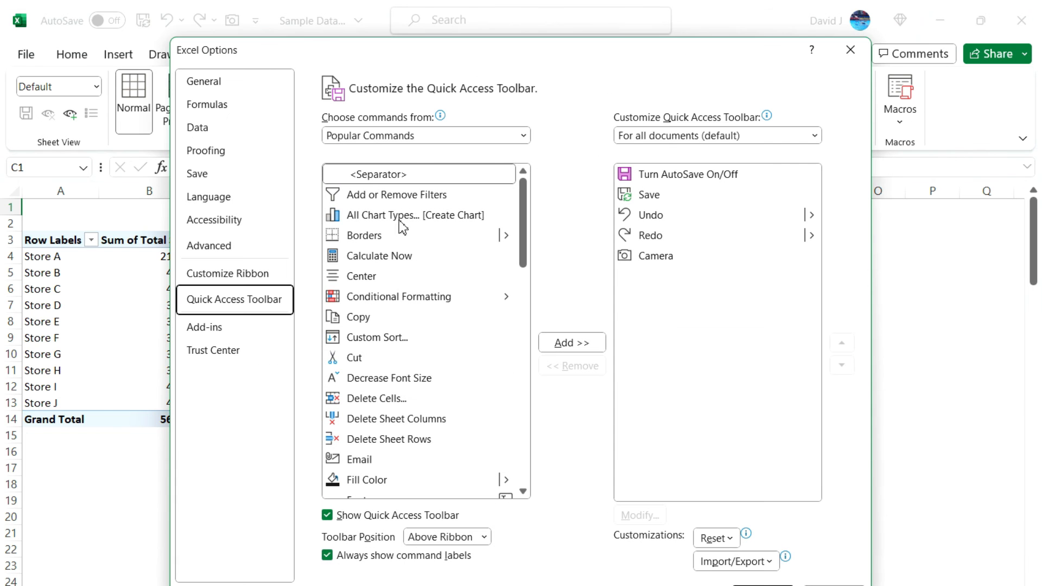
Locate Camera under Commands Not in the Ribbon, then cancel without changes
left_click(489, 136)
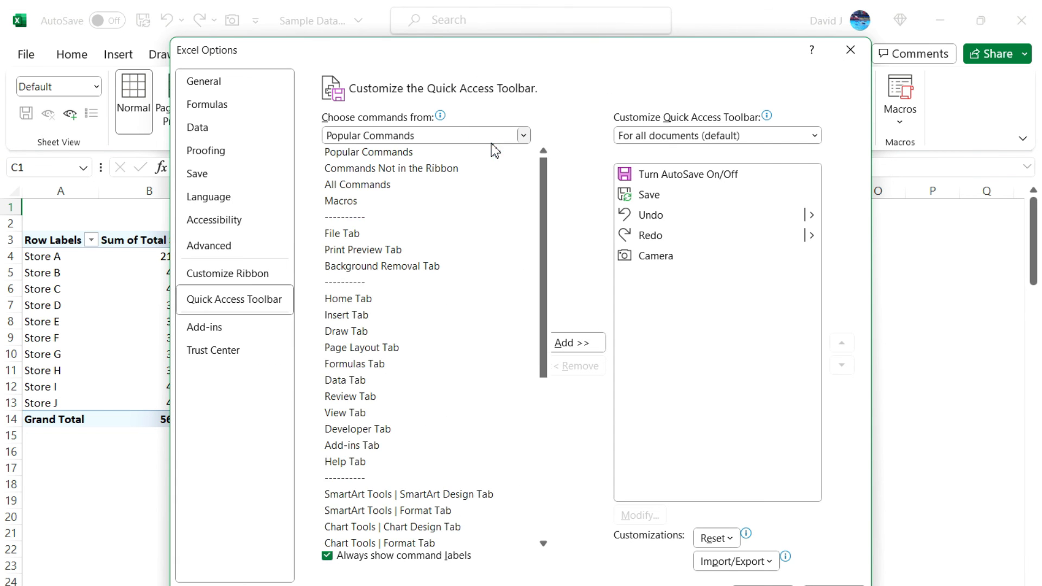
left_click(434, 170)
left_click(392, 296)
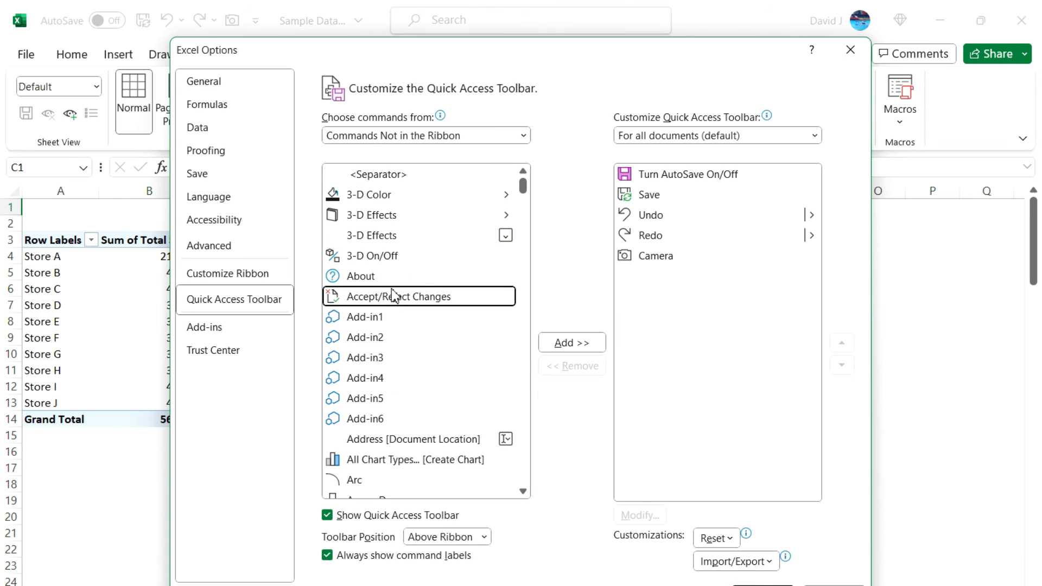
key("c")
key("c")
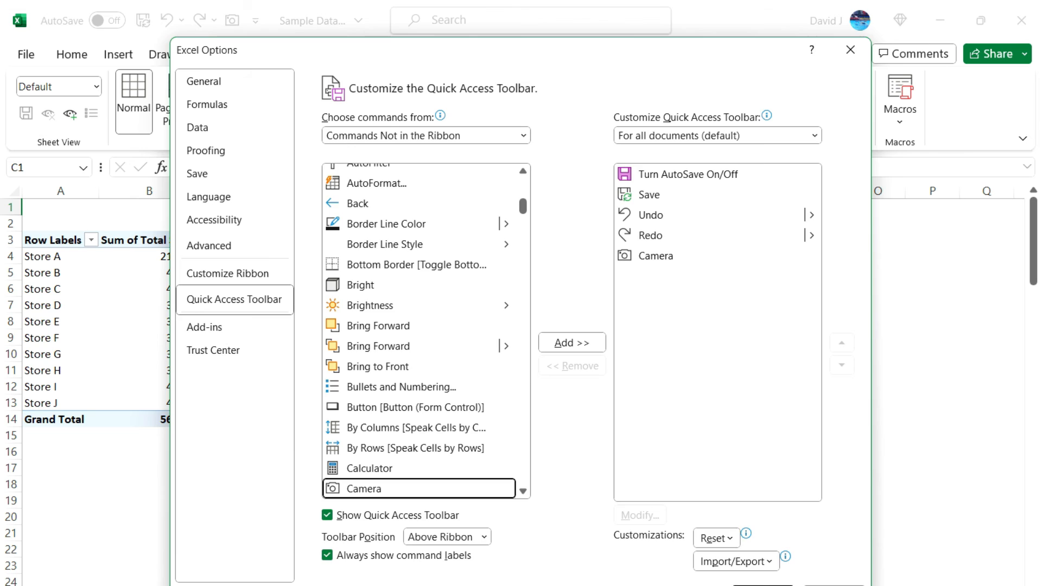
left_click(834, 585)
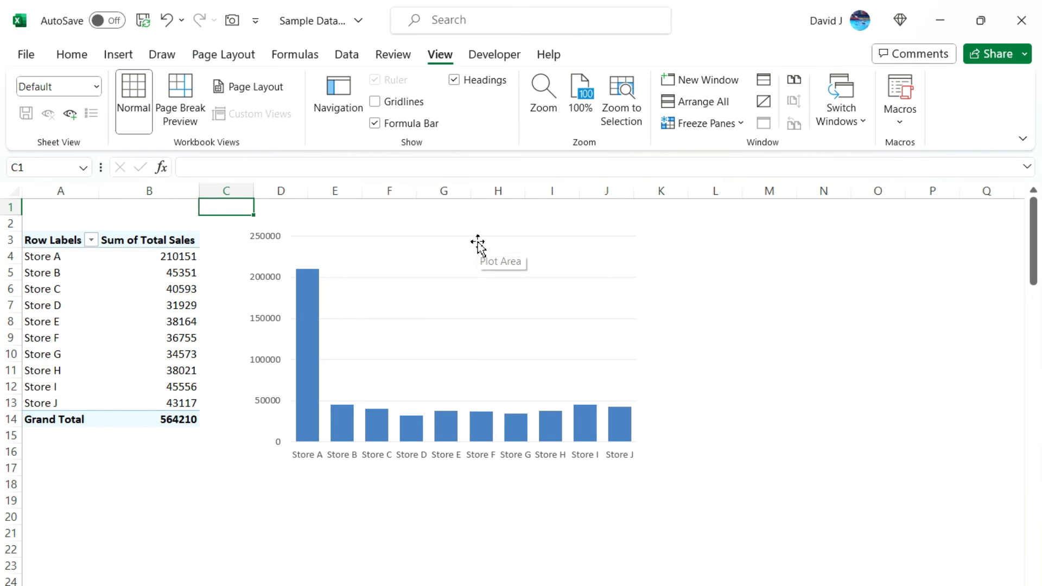